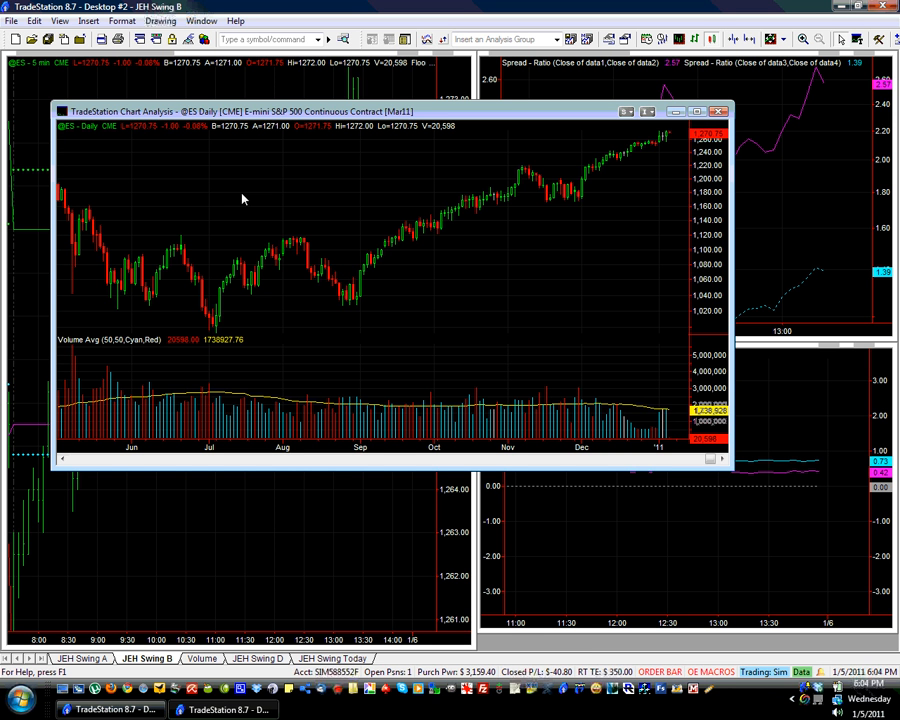
{"action": "right_click", "coordinate": [358, 218]}
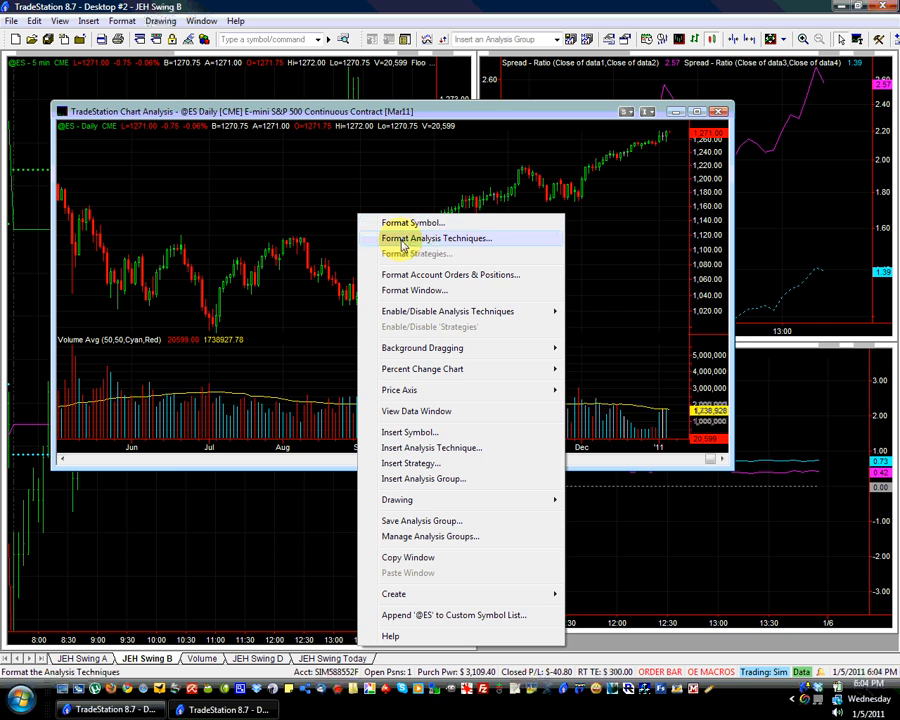
{"action": "left_click", "coordinate": [403, 239]}
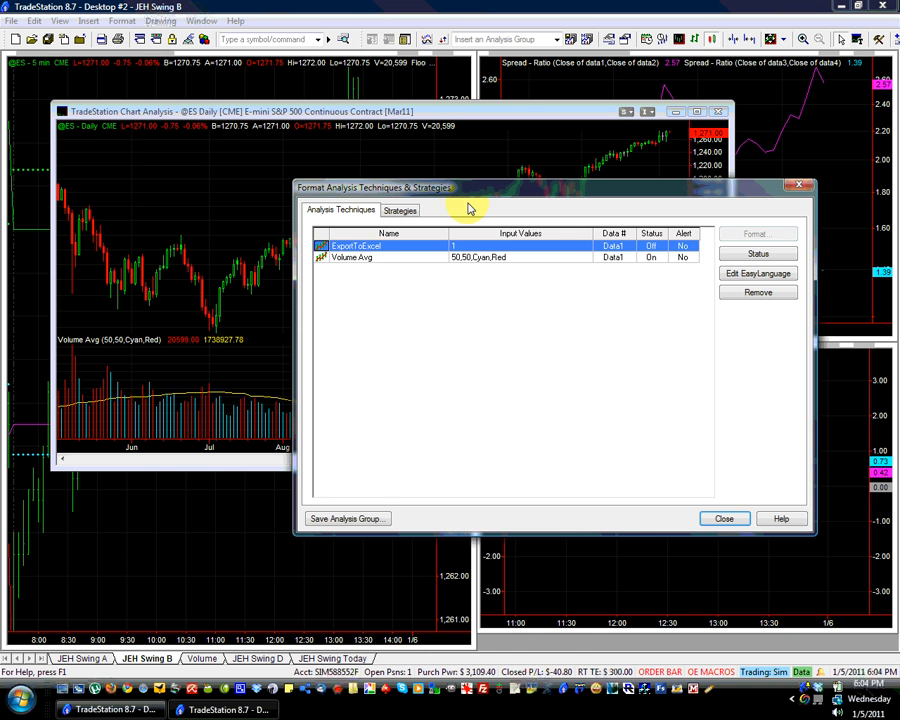
{"action": "left_click_drag", "start_coordinate": [450, 188], "coordinate": [310, 193]}
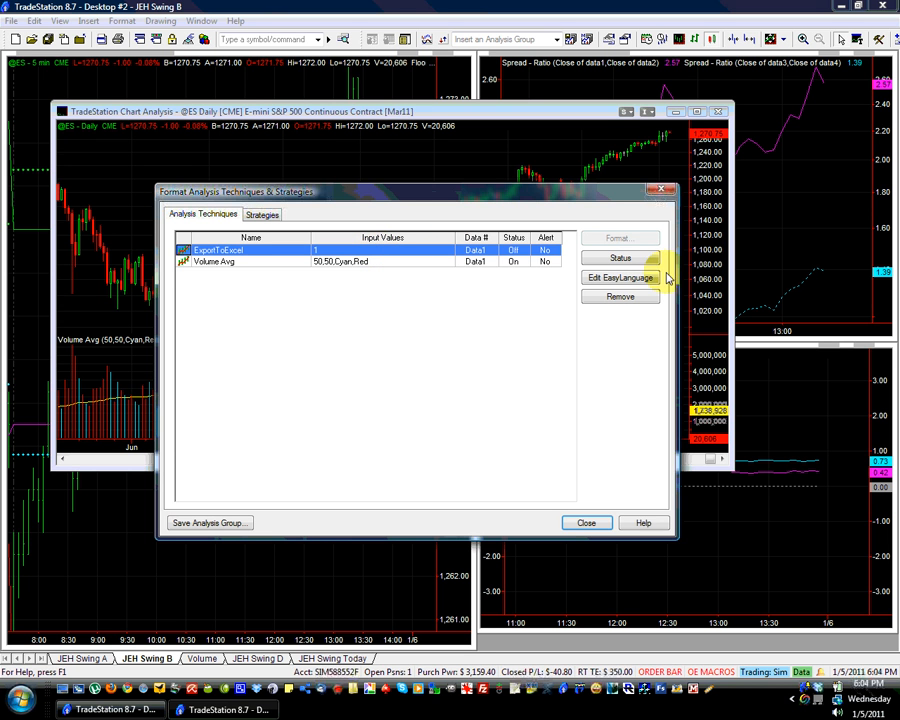
{"action": "left_click", "coordinate": [618, 278]}
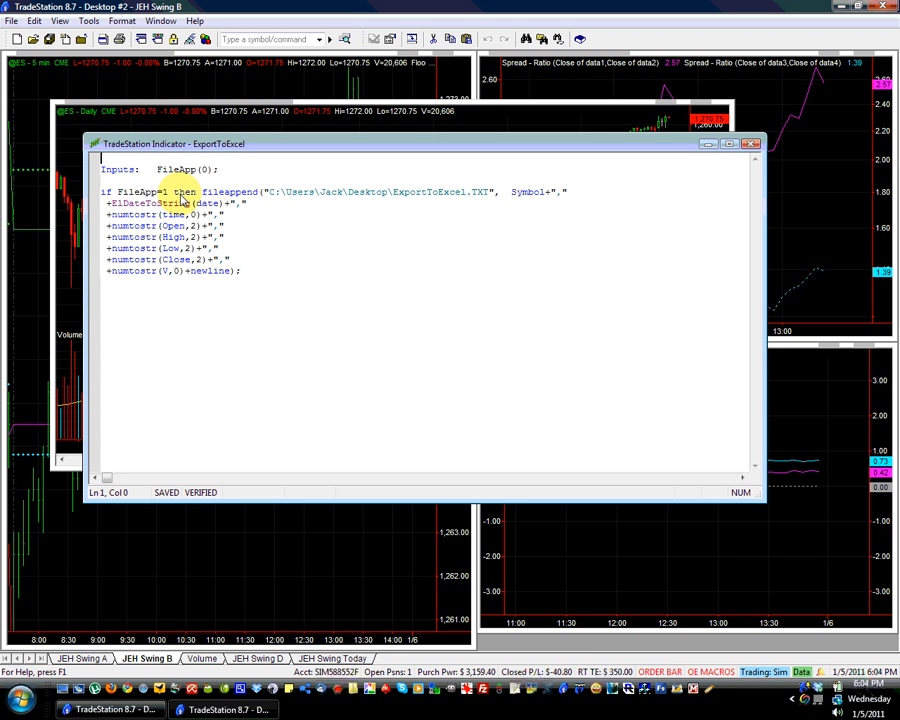
{"action": "left_click_drag", "start_coordinate": [264, 193], "coordinate": [444, 197]}
{"action": "left_click", "coordinate": [277, 211]}
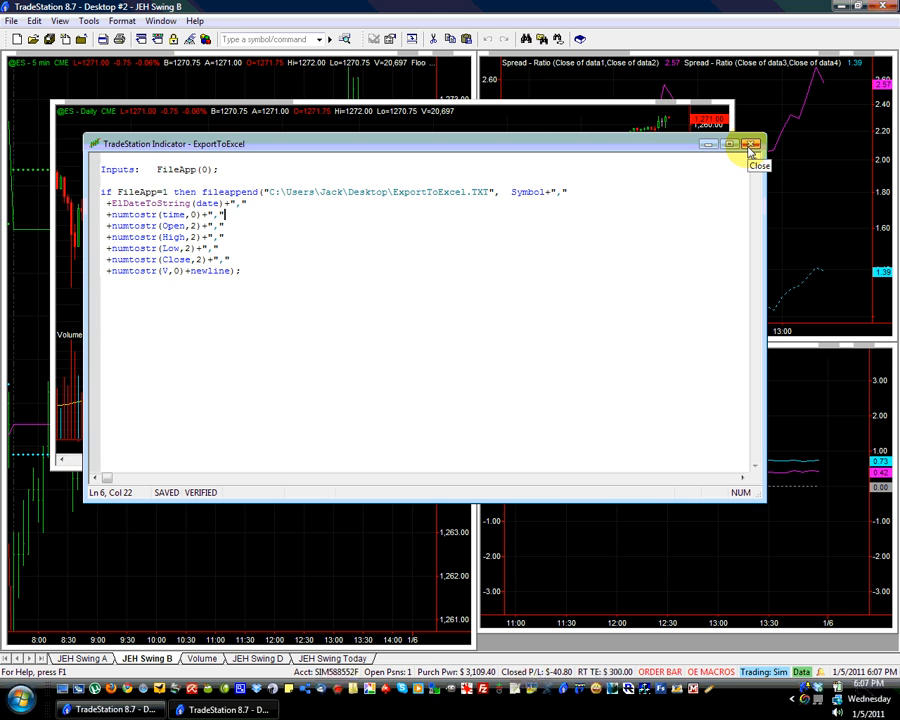
{"action": "left_click", "coordinate": [752, 145]}
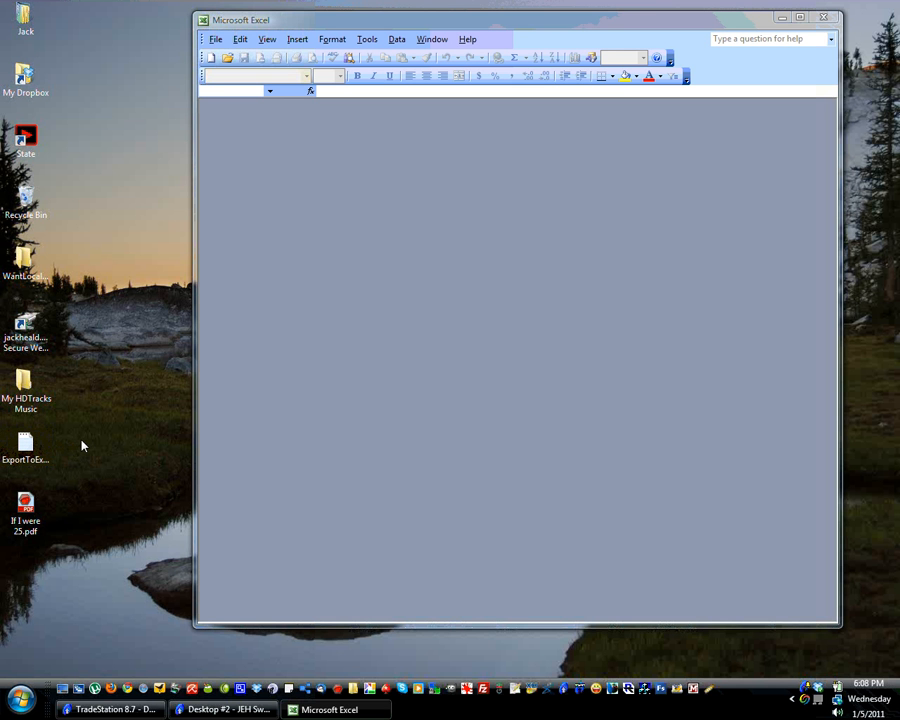
- Switch to Microsoft Excel and browse to the Desktop folder for a file to open
{"action": "left_click", "coordinate": [25, 448]}
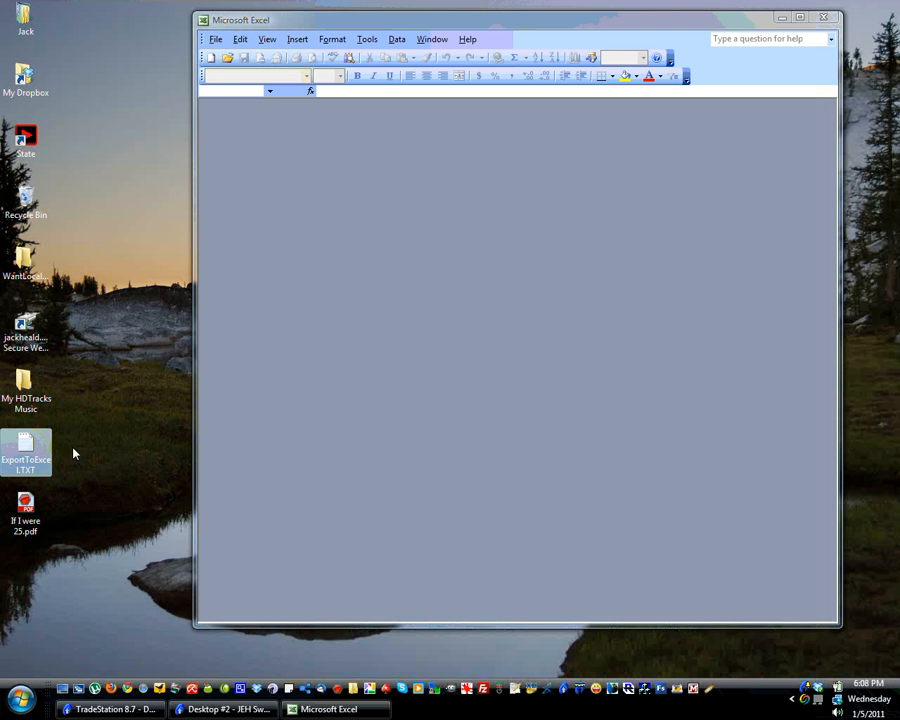
{"action": "left_click", "coordinate": [286, 381]}
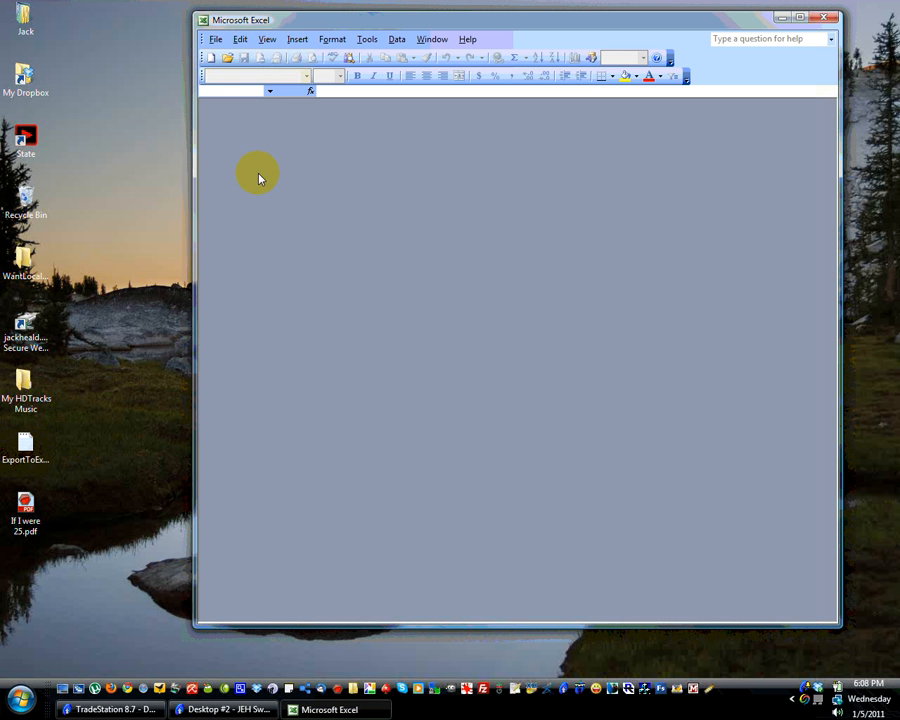
{"action": "left_click", "coordinate": [214, 40]}
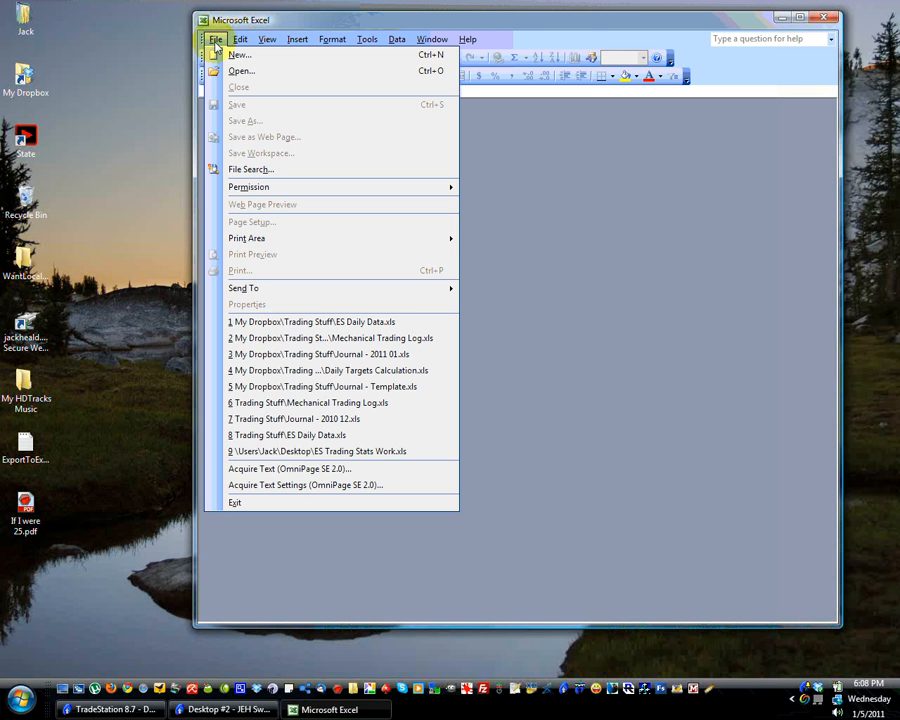
{"action": "left_click", "coordinate": [217, 69]}
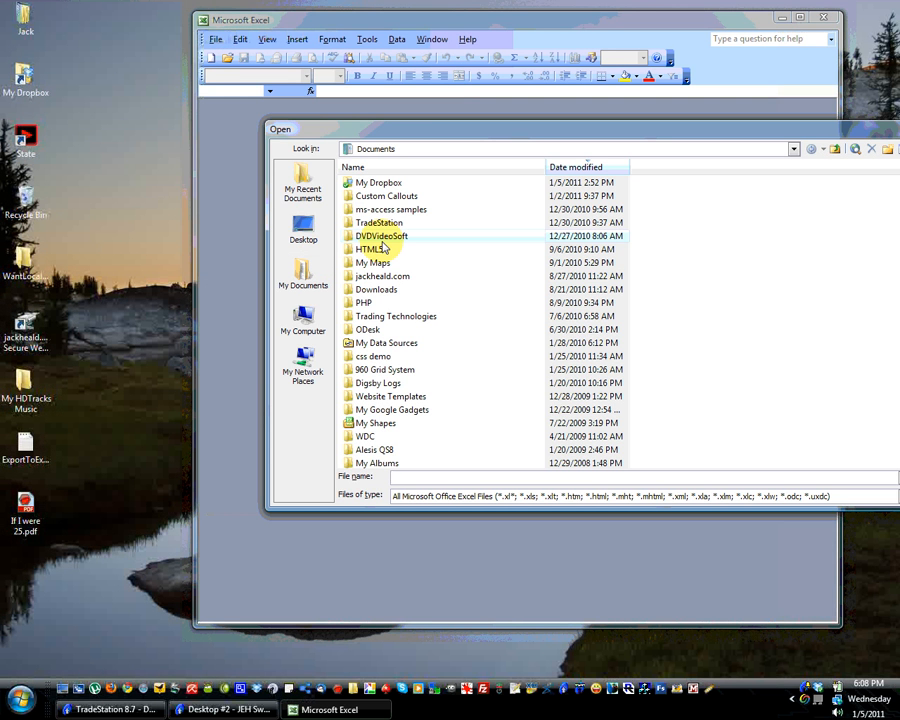
{"action": "left_click", "coordinate": [306, 234]}
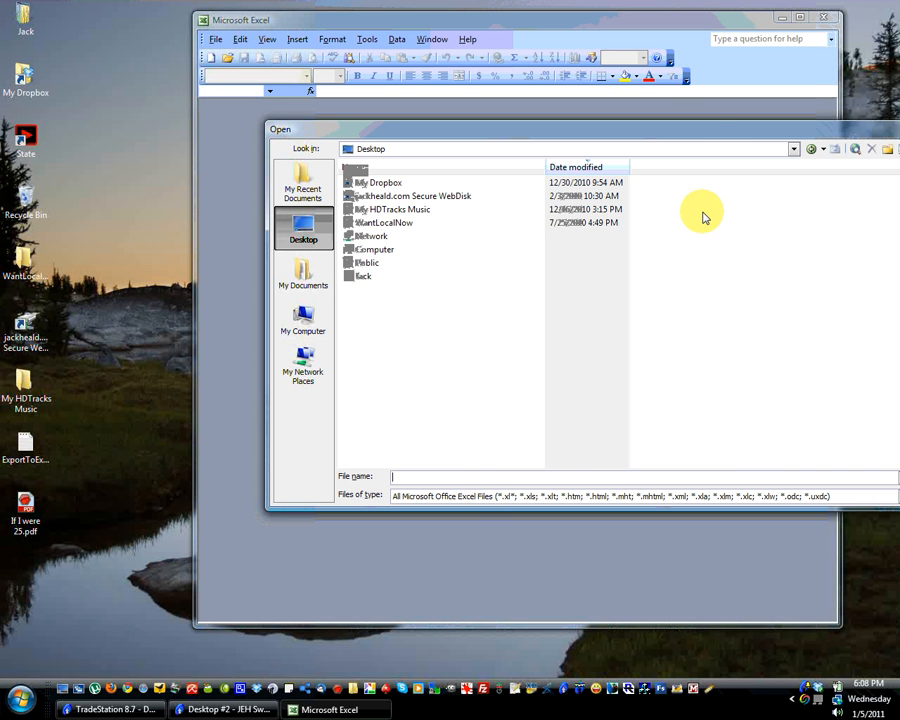
{"action": "left_click_drag", "start_coordinate": [700, 135], "coordinate": [538, 141]}
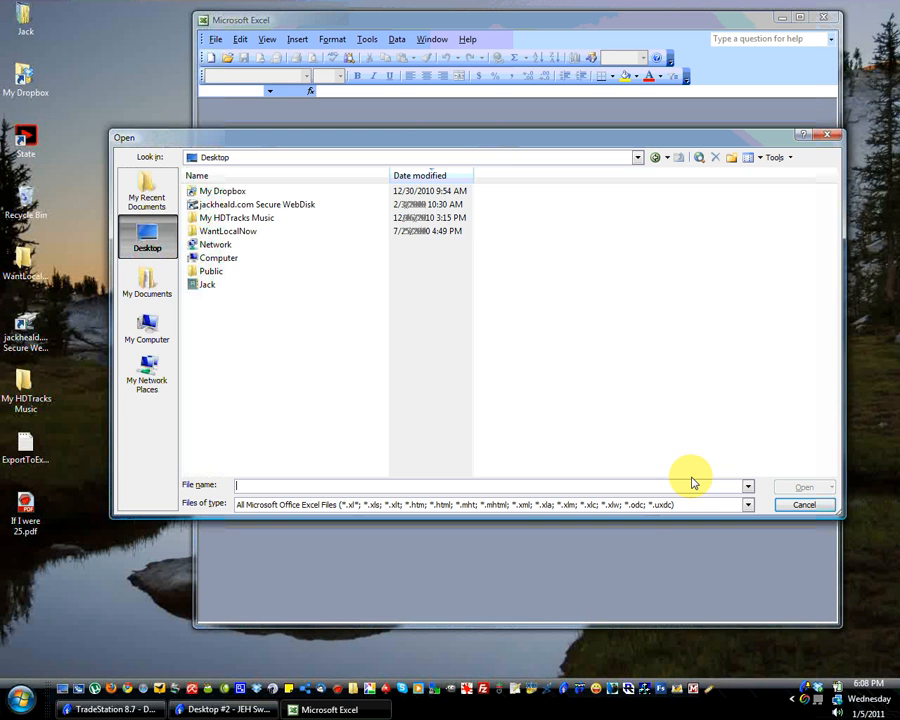
- Filter the file list to Text Files (*.prn; *.txt; *.csv) and open ExportToExcel.TXT
{"action": "left_click", "coordinate": [748, 506]}
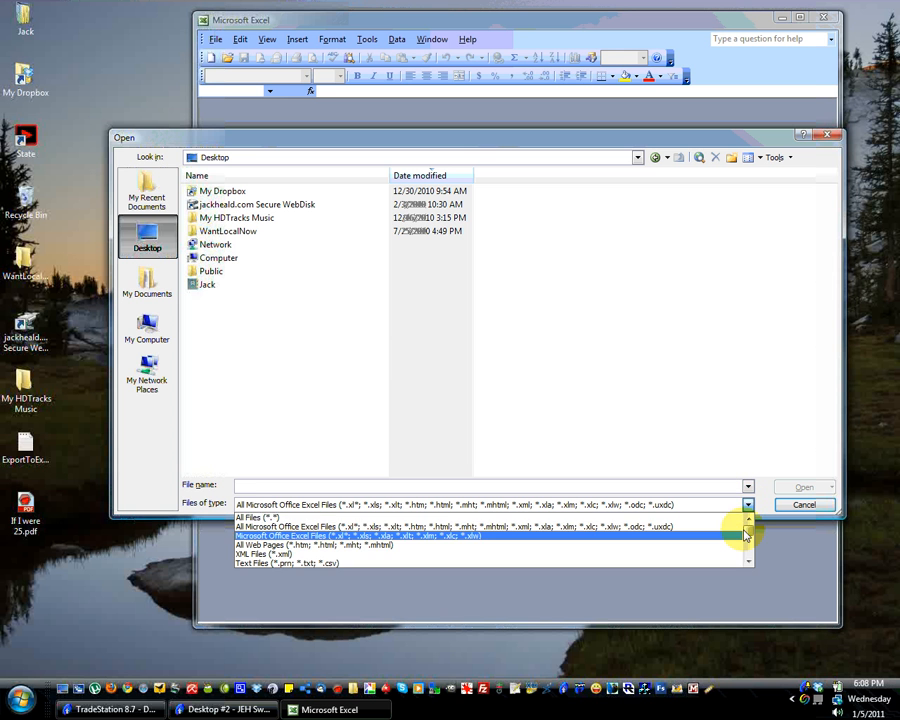
{"action": "left_click_drag", "start_coordinate": [747, 528], "coordinate": [748, 538]}
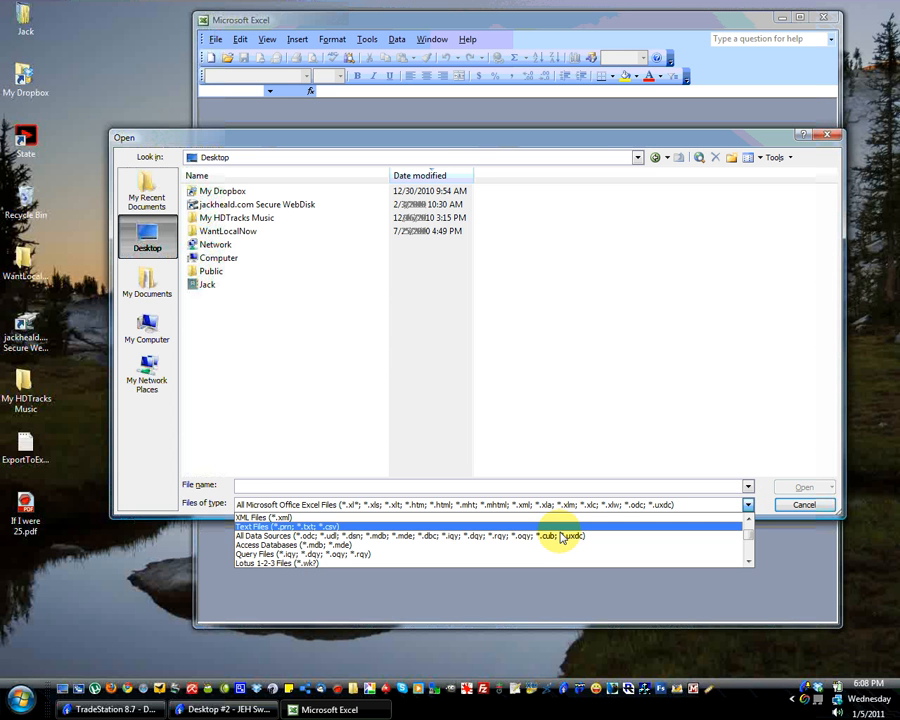
{"action": "left_click", "coordinate": [505, 527]}
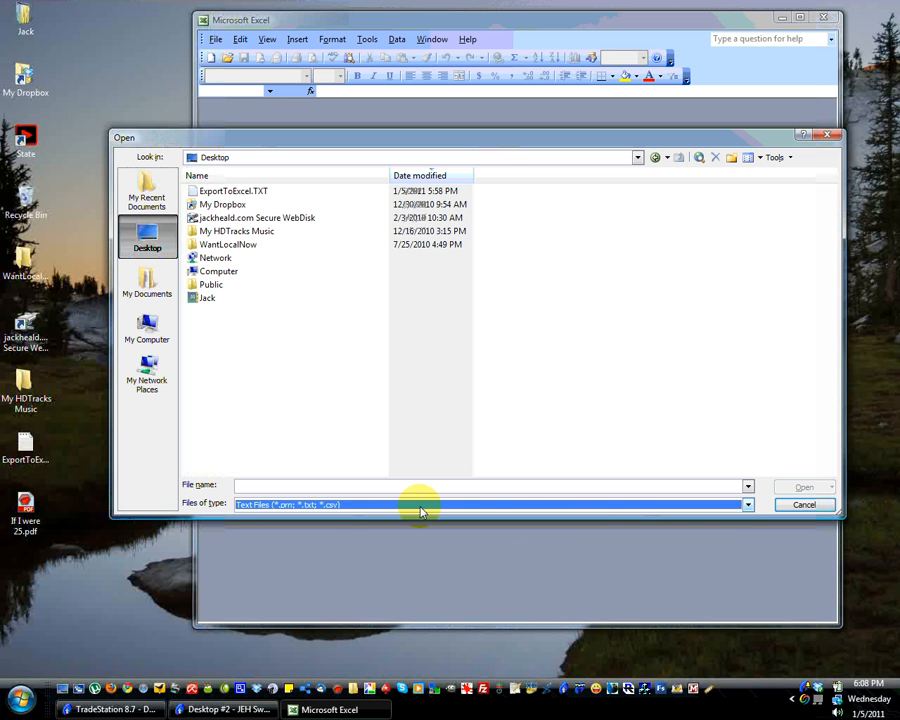
{"action": "left_click", "coordinate": [228, 192]}
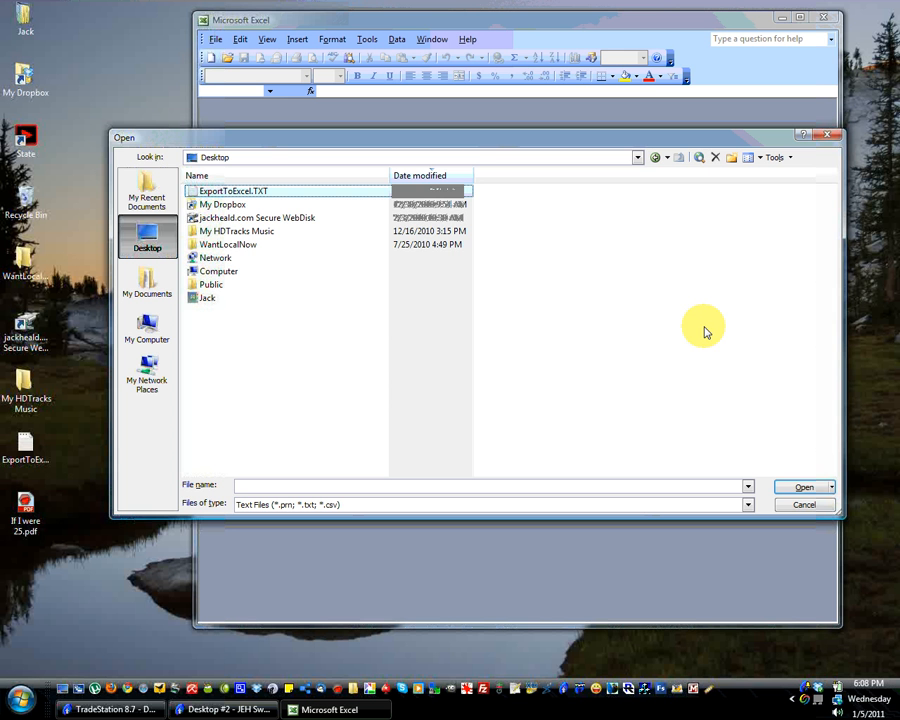
{"action": "left_click", "coordinate": [803, 487]}
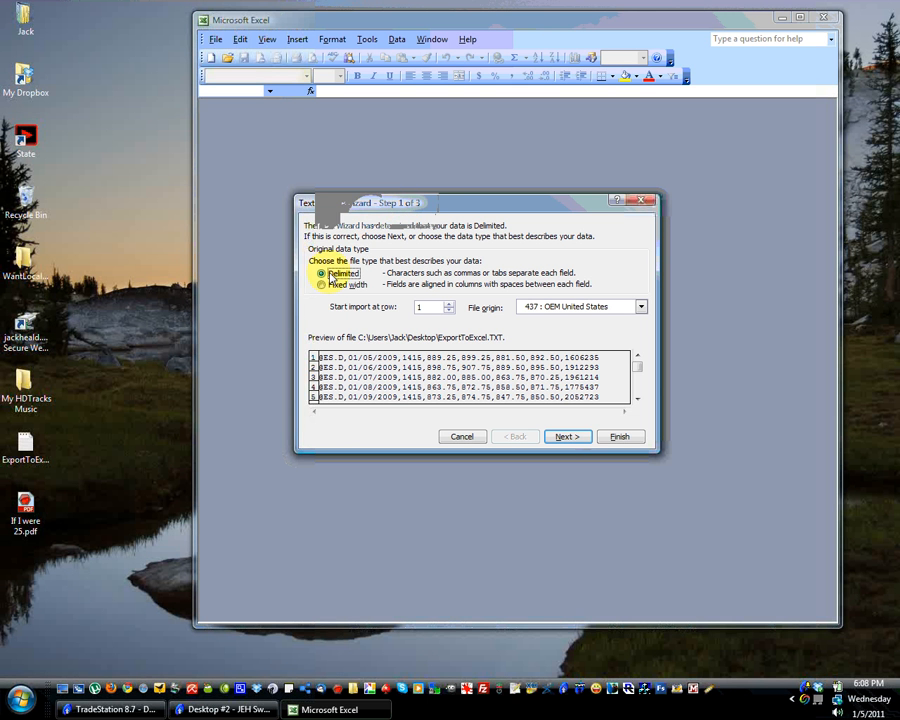
- Import the text as delimited data, with Comma as the only delimiter instead of Tab
{"action": "left_click", "coordinate": [566, 437]}
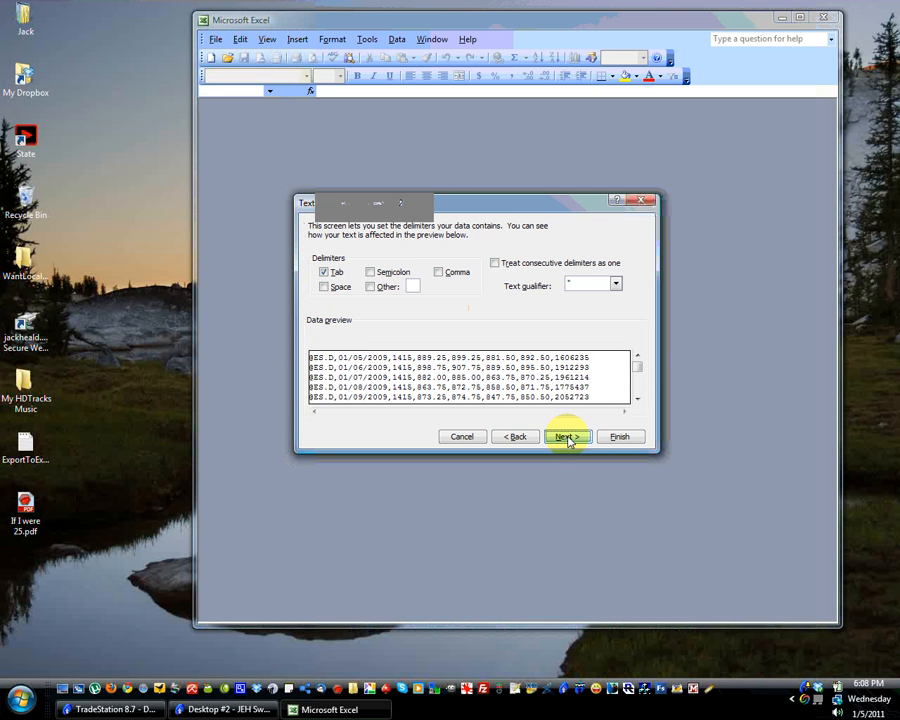
{"action": "left_click", "coordinate": [325, 274]}
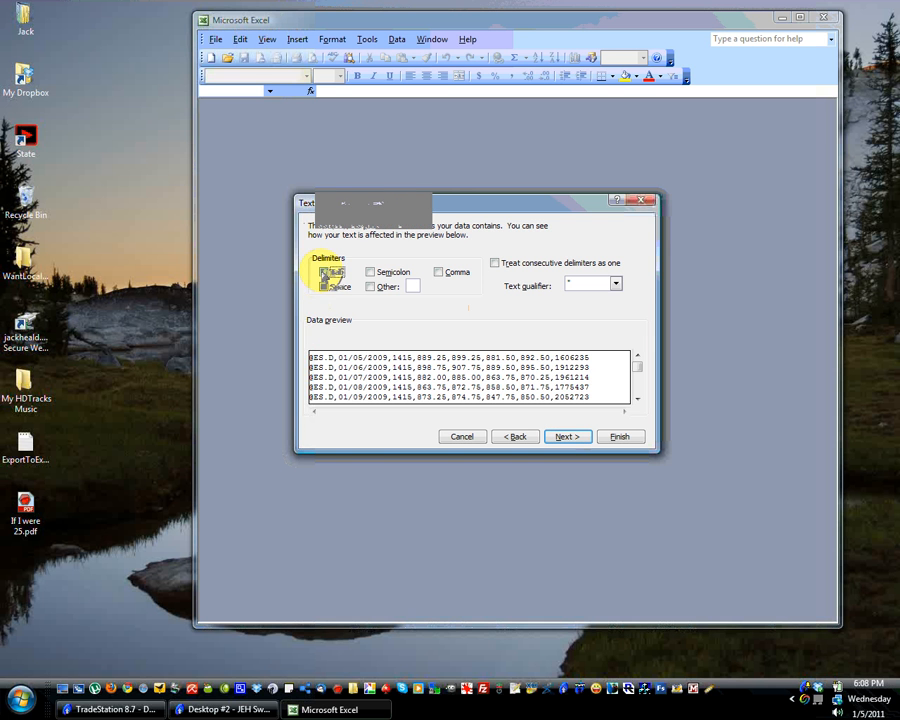
{"action": "left_click", "coordinate": [438, 273]}
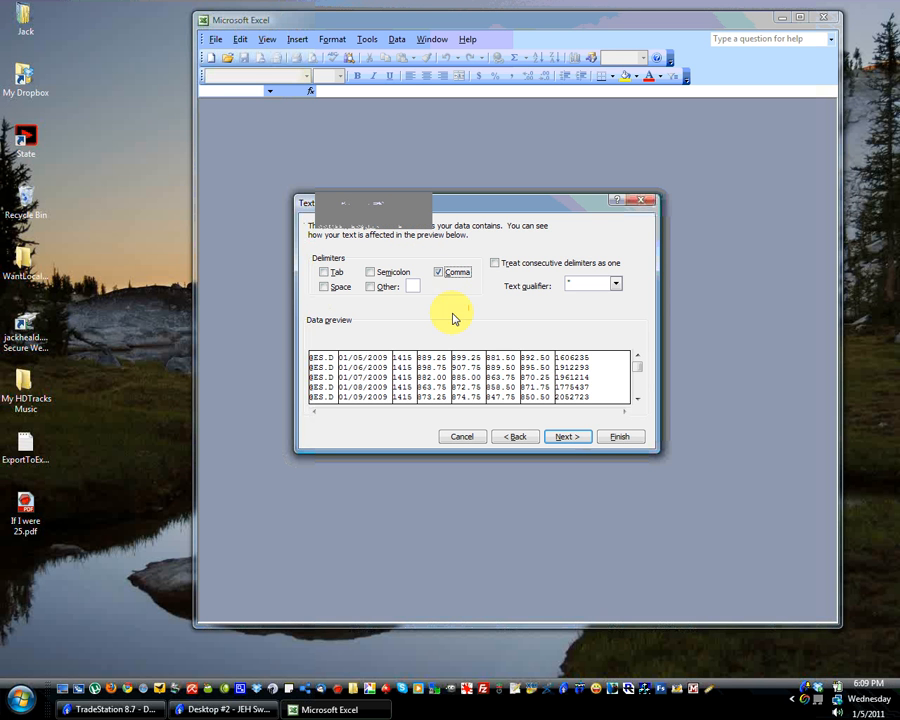
{"action": "left_click", "coordinate": [567, 438]}
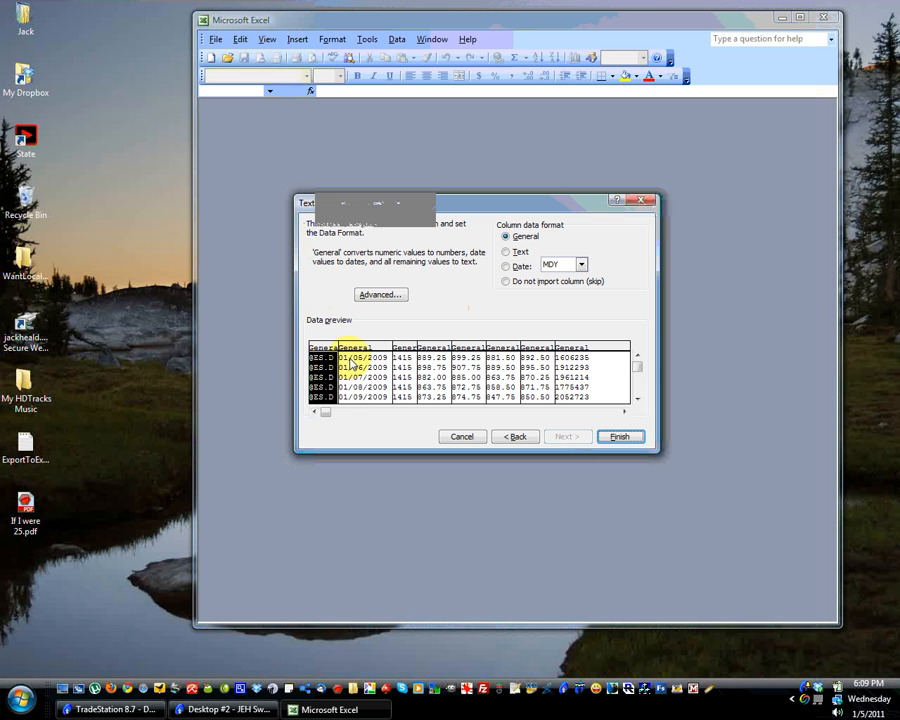
- Exclude the symbol column and the time column from the import
{"action": "left_click", "coordinate": [506, 283]}
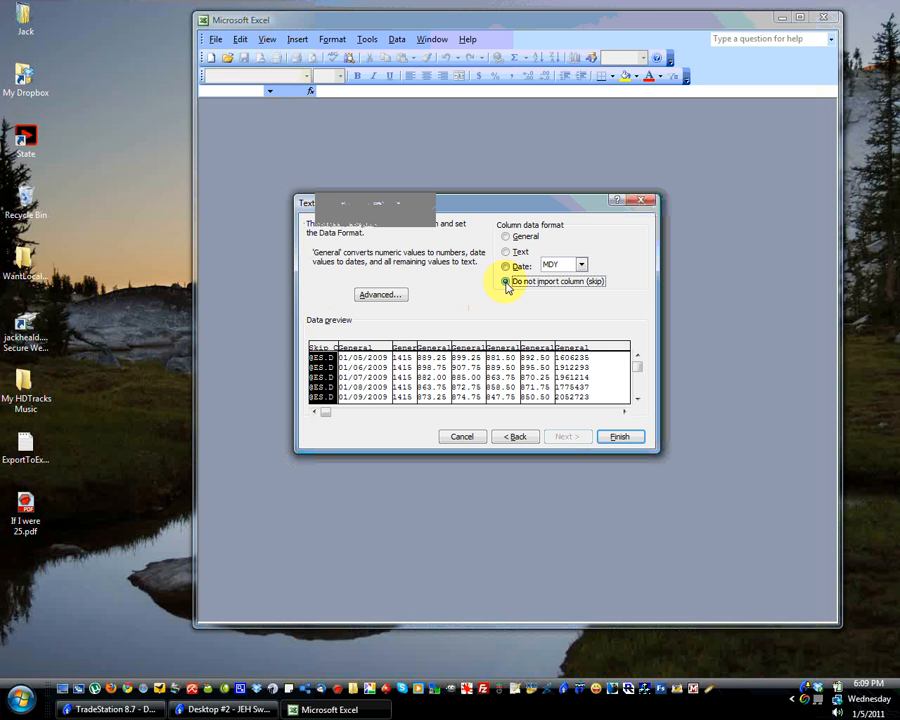
{"action": "left_click", "coordinate": [386, 372]}
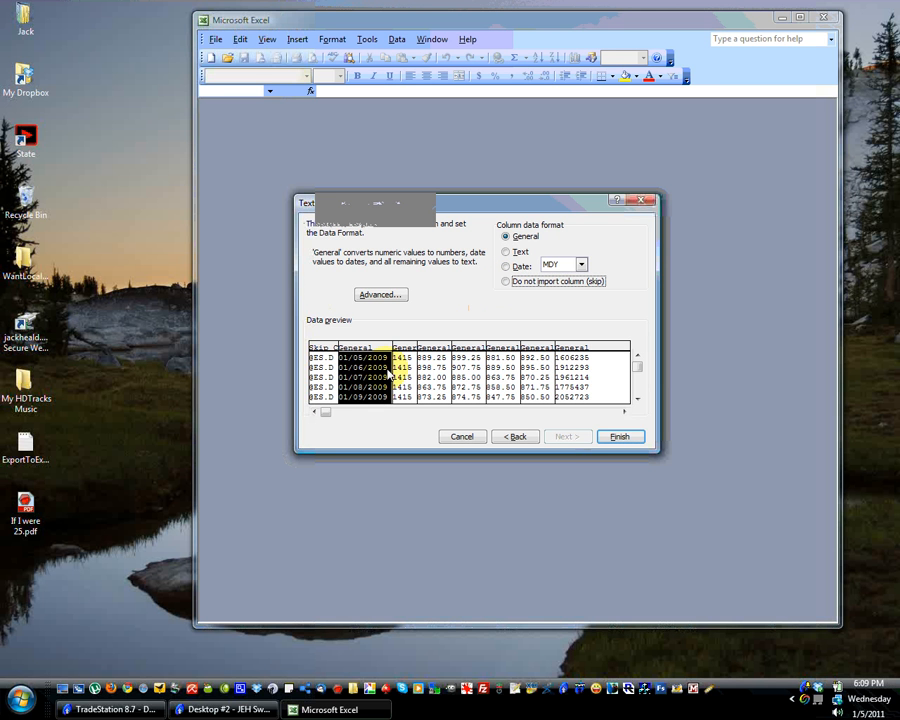
{"action": "left_click", "coordinate": [403, 370]}
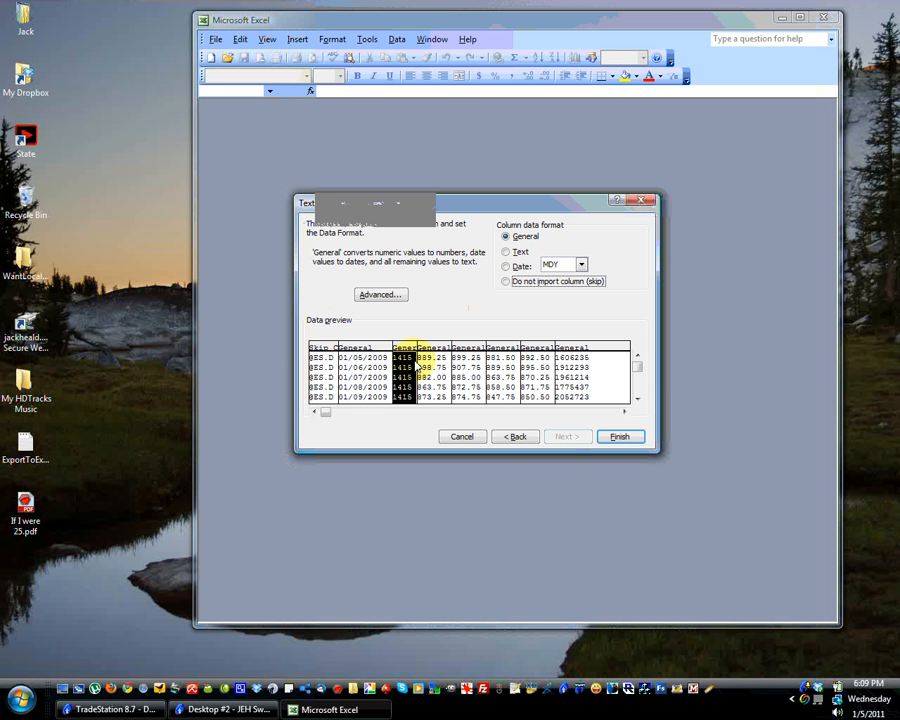
{"action": "left_click", "coordinate": [506, 282]}
- Keep the price and volume columns as General, set the date column to Date format MDY, and finish the import
{"action": "left_click", "coordinate": [464, 370]}
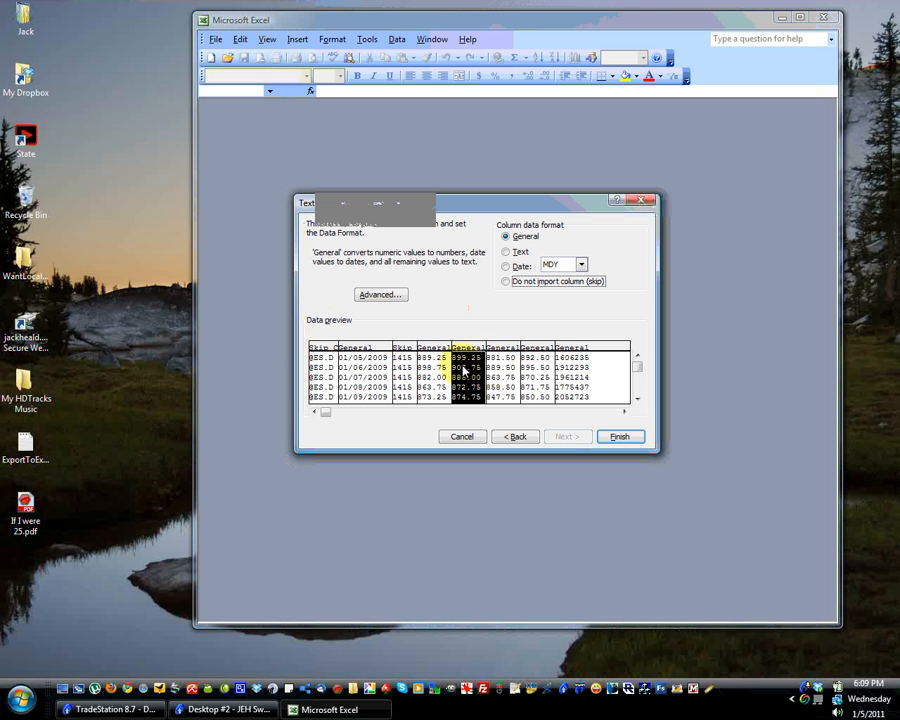
{"action": "left_click", "coordinate": [502, 370]}
{"action": "left_click", "coordinate": [536, 370]}
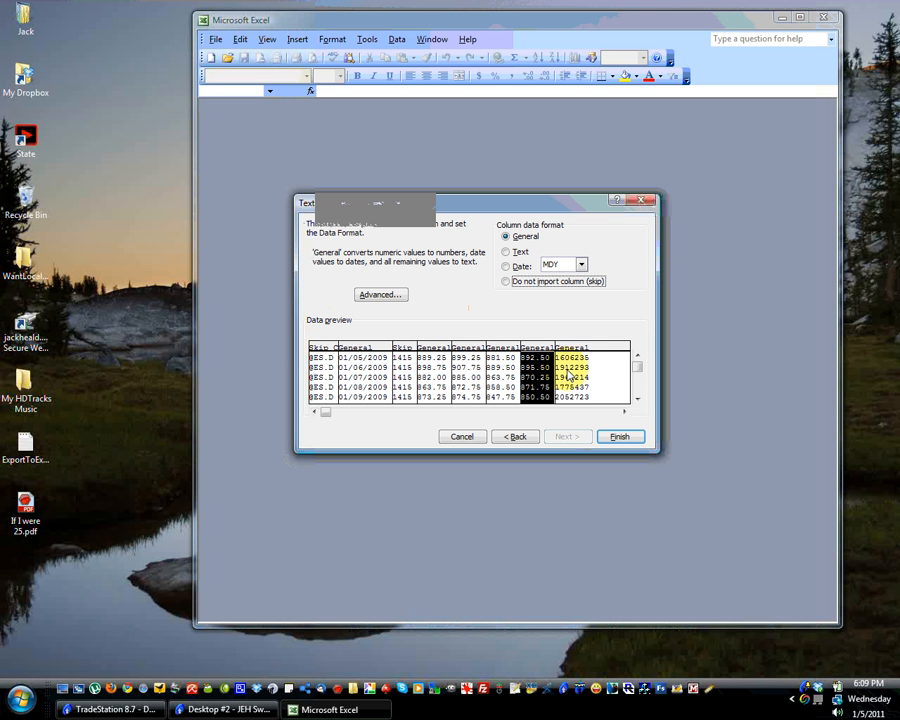
{"action": "left_click", "coordinate": [577, 372]}
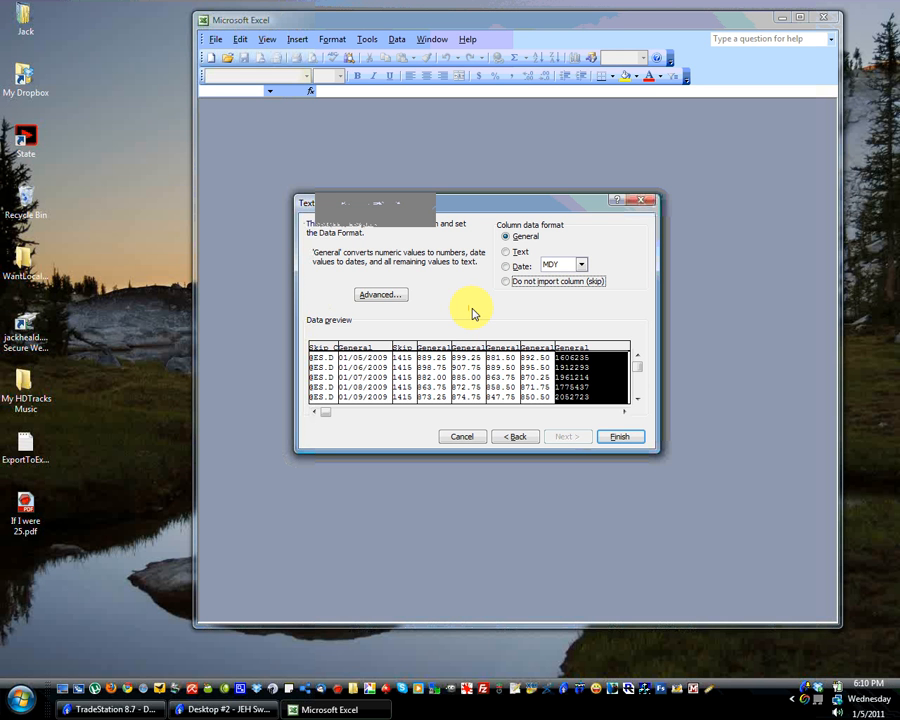
{"action": "left_click", "coordinate": [362, 349]}
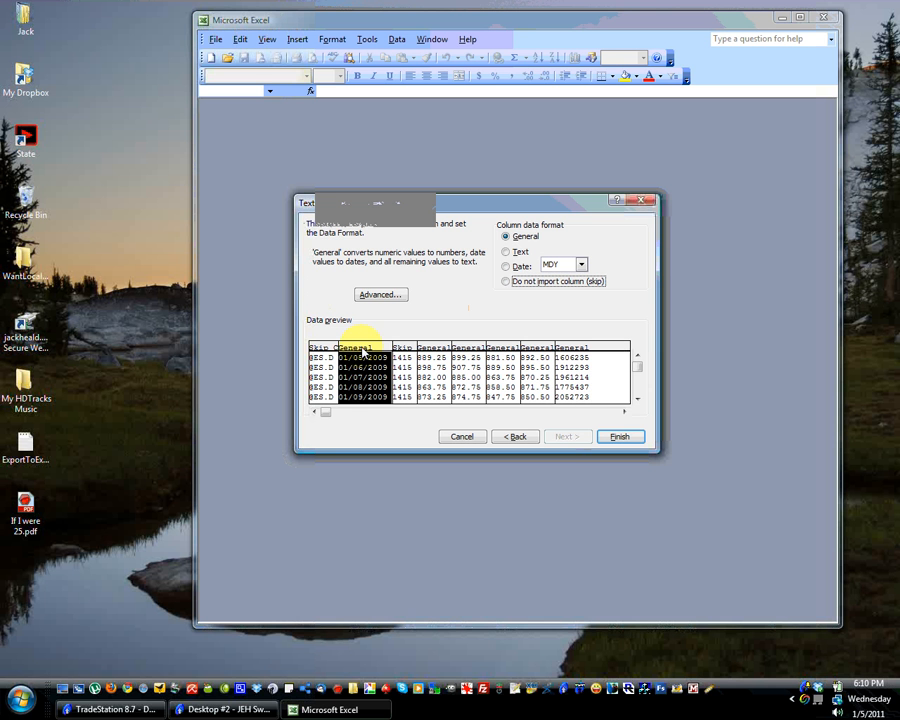
{"action": "left_click", "coordinate": [507, 267]}
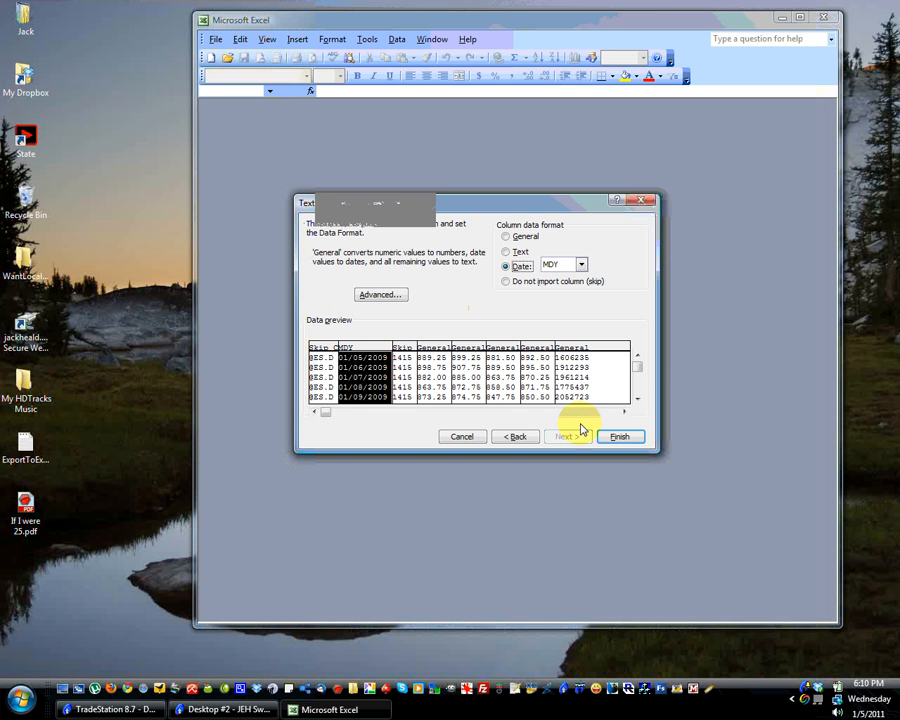
{"action": "left_click", "coordinate": [619, 437]}
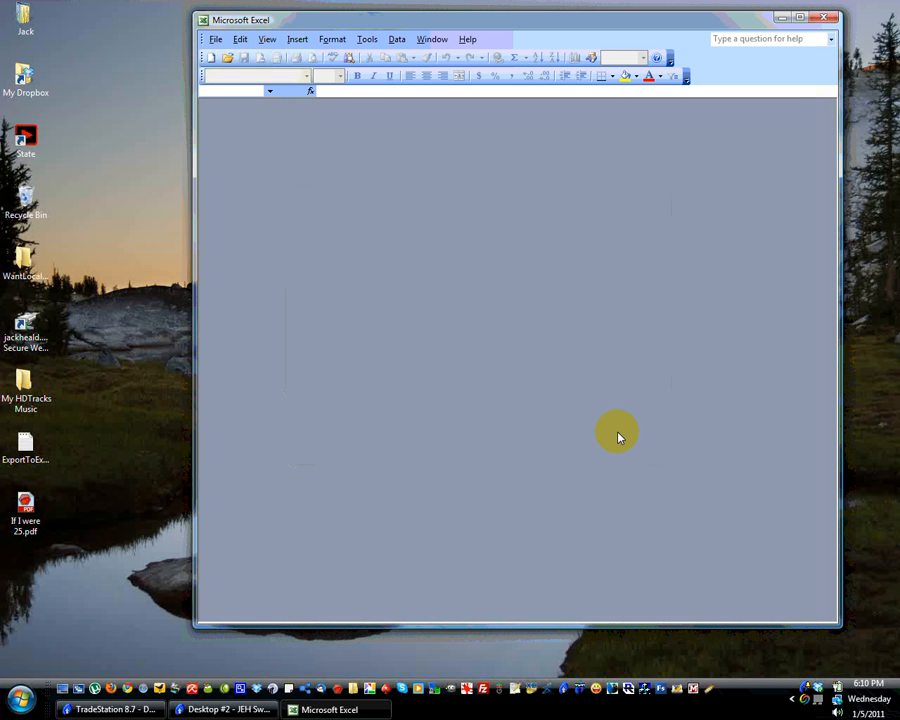